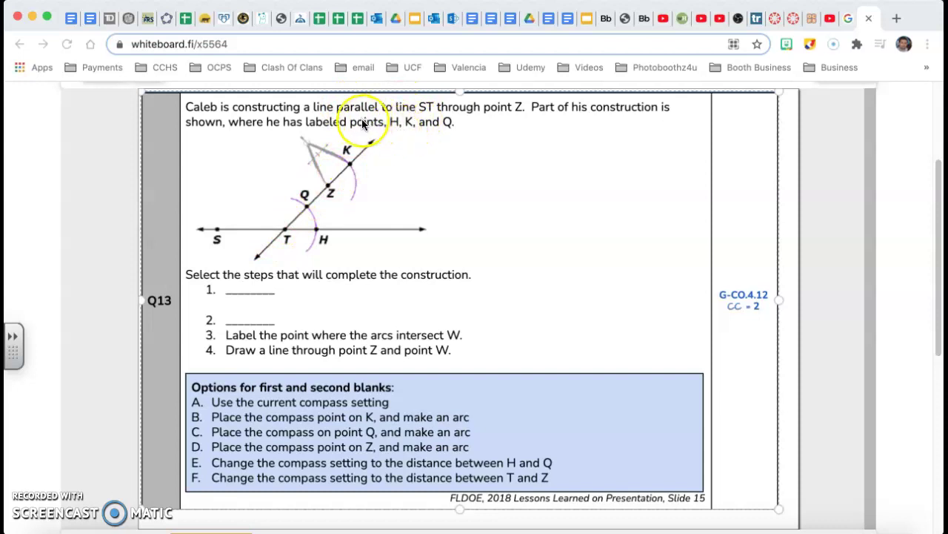
Draw a trial line across the Q13 diagram with the pen, then undo it.
click(498, 138)
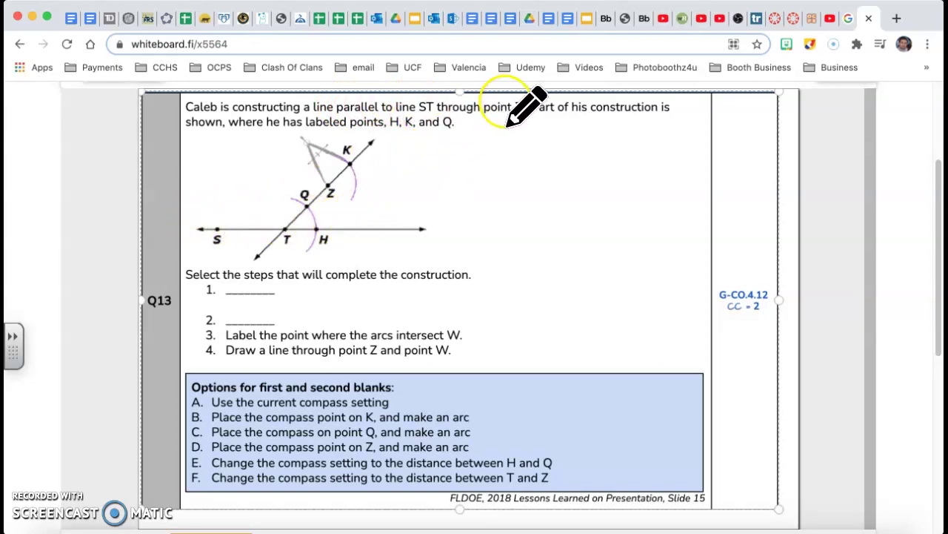
mouse_move(209, 180)
mouse_down()
mouse_move(282, 190)
mouse_move(383, 172)
mouse_move(430, 180)
mouse_up()
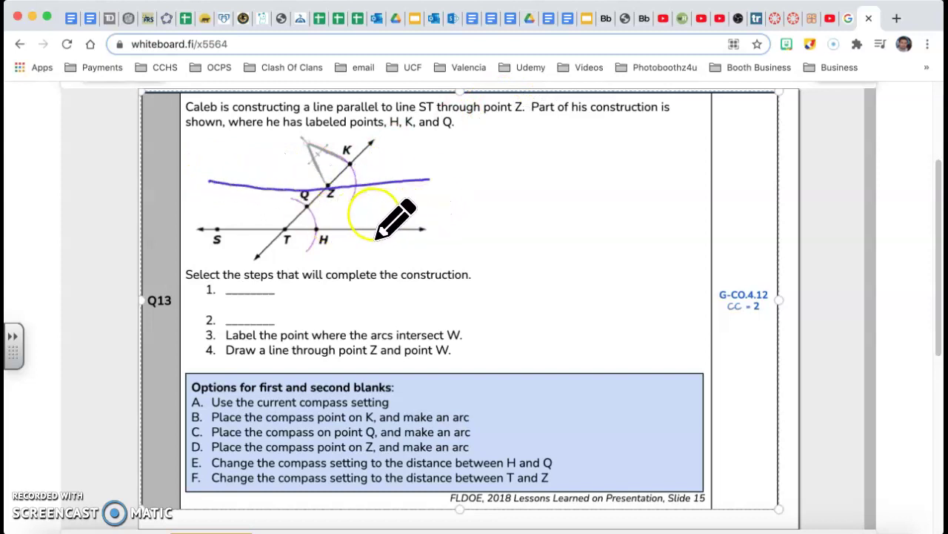
click(789, 45)
click(846, 117)
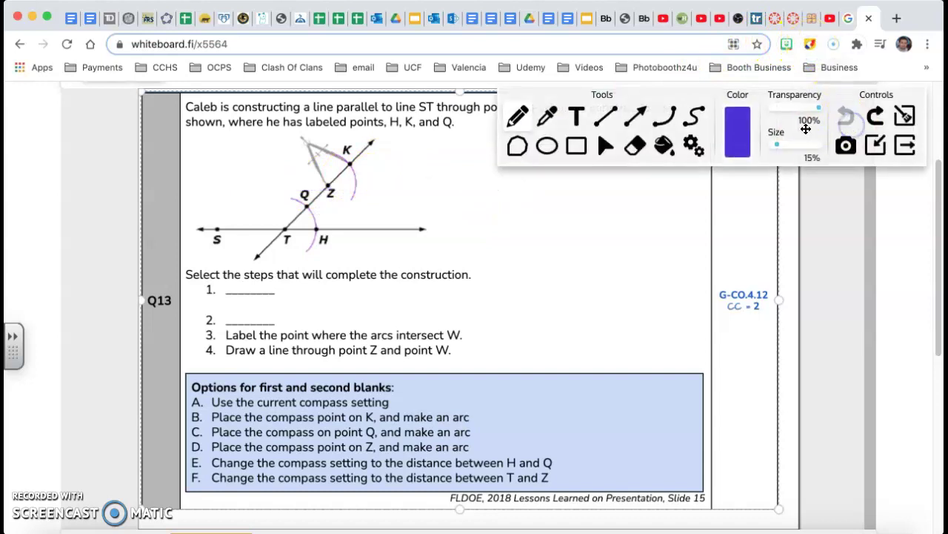
Switch to selection mode, then go back to drawing with the pen on the slide.
click(610, 151)
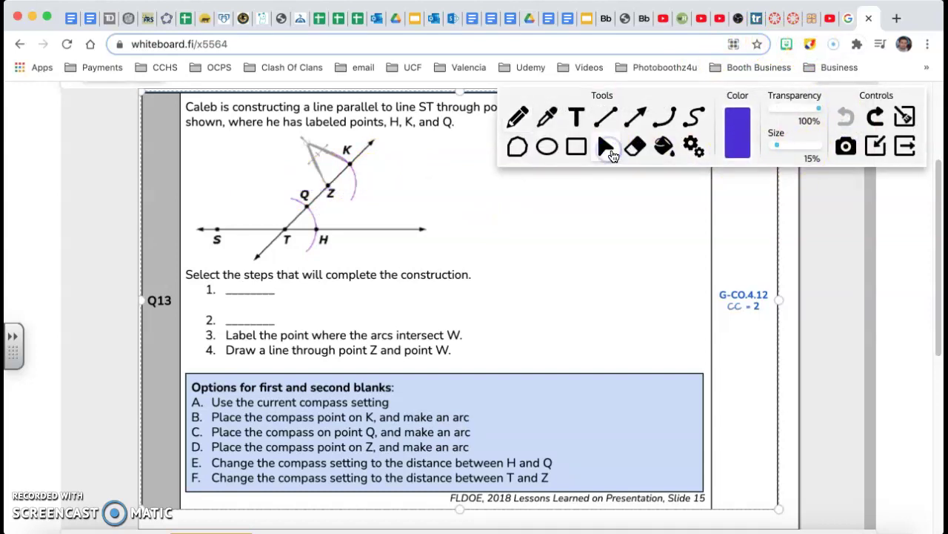
click(875, 146)
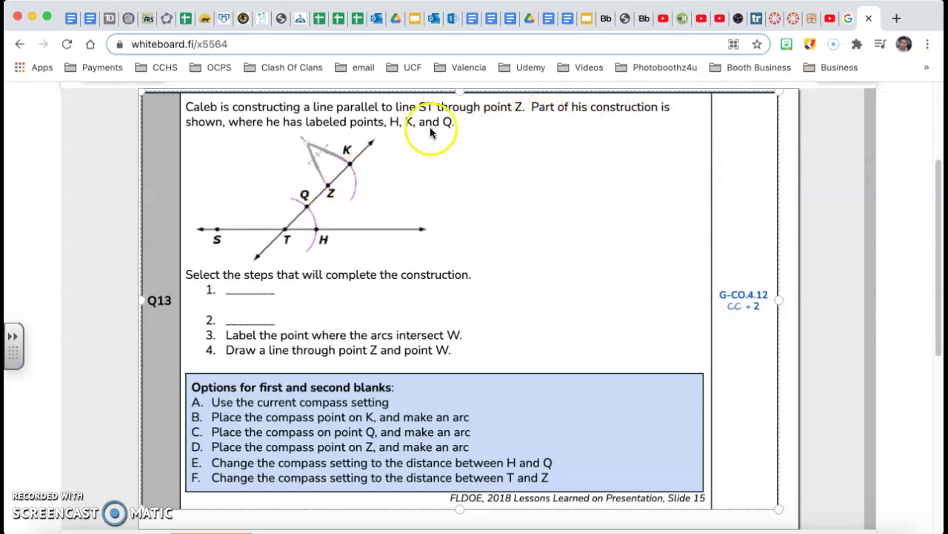
click(810, 46)
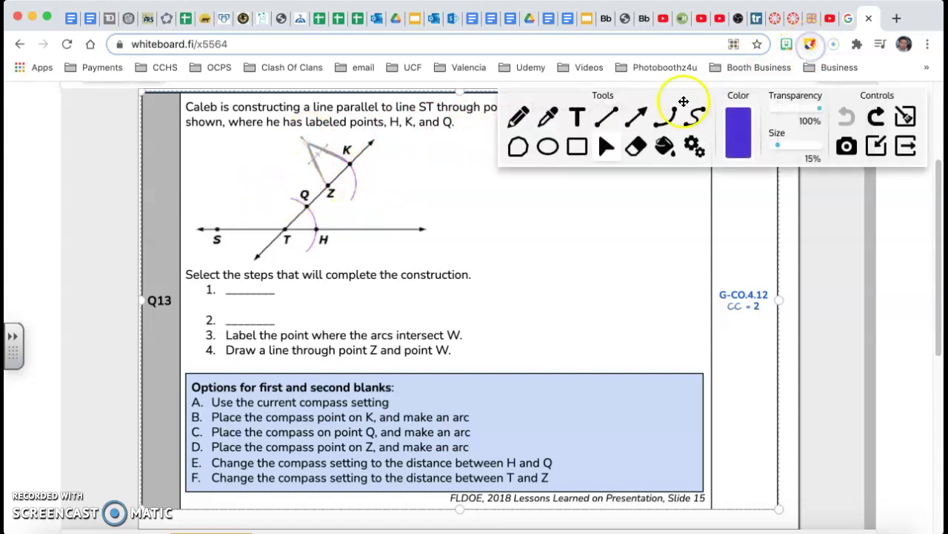
click(877, 150)
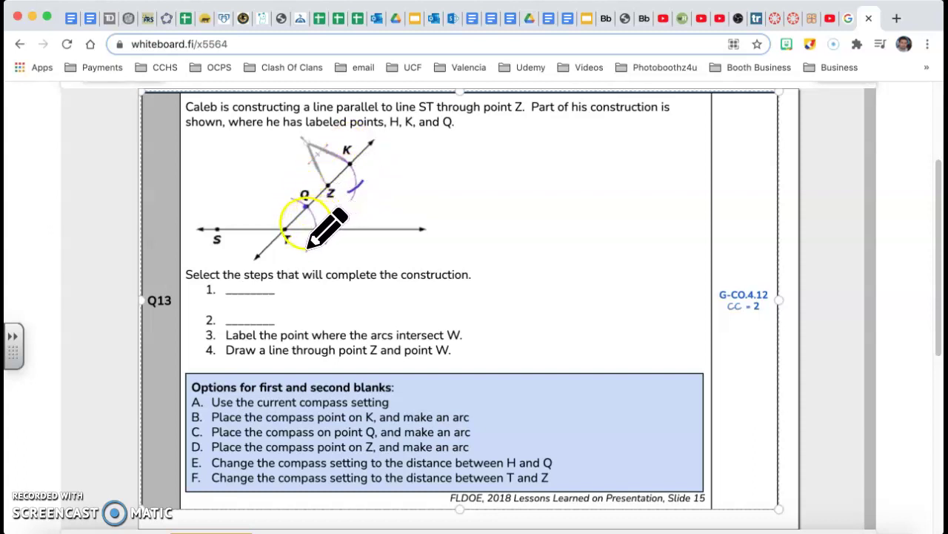
Draw compass arcs near T and Z and a line through Z parallel to ST.
drag(306, 208, 313, 228)
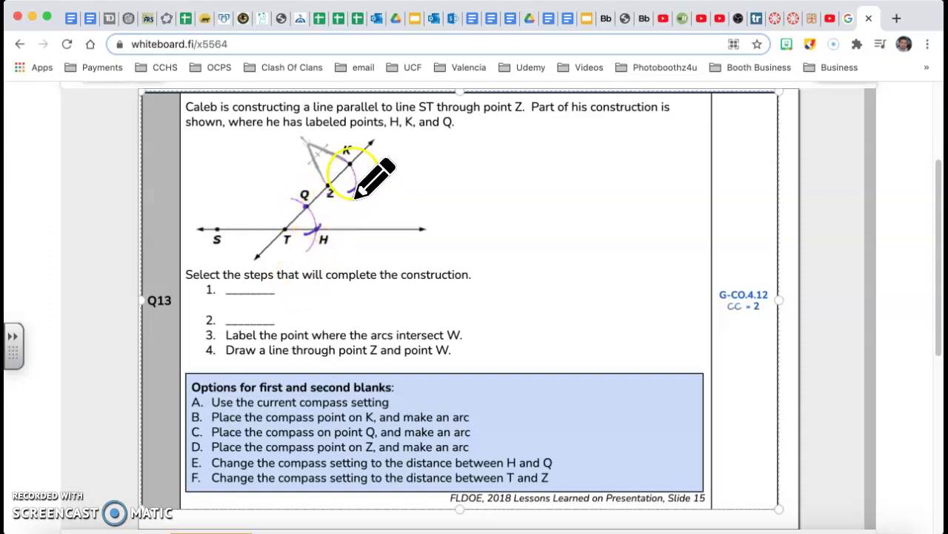
drag(358, 199, 354, 196)
click(264, 206)
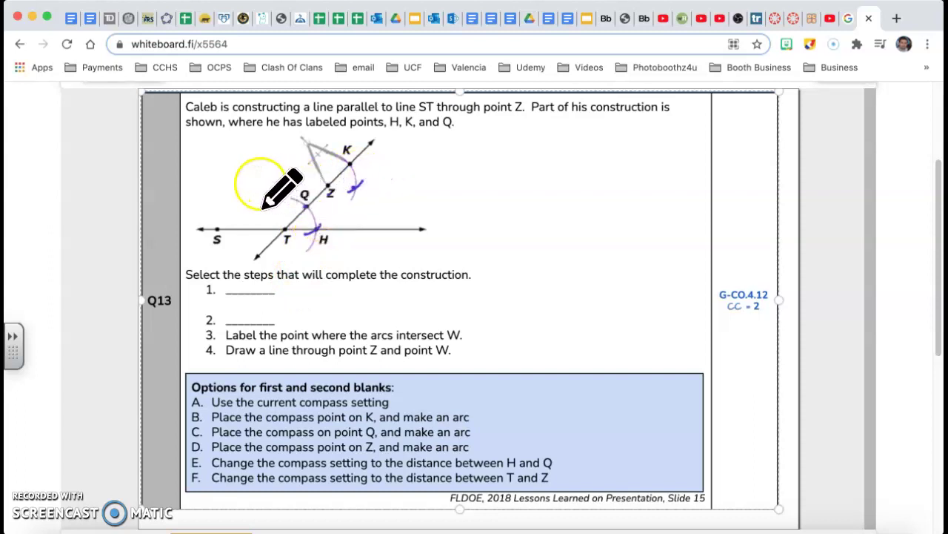
drag(271, 209, 391, 196)
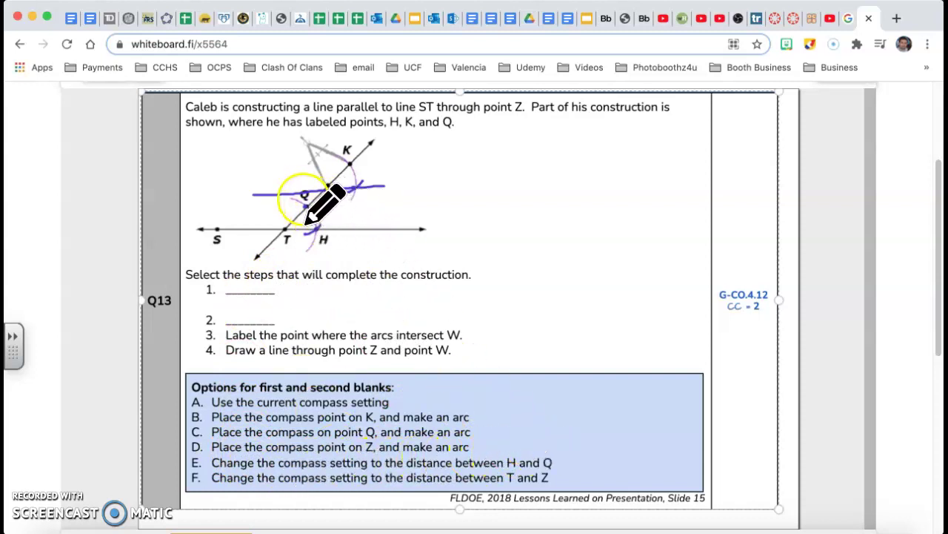
Write E and B in the two blanks, add an arc right of Z, and extend the parallel line.
drag(238, 273, 241, 282)
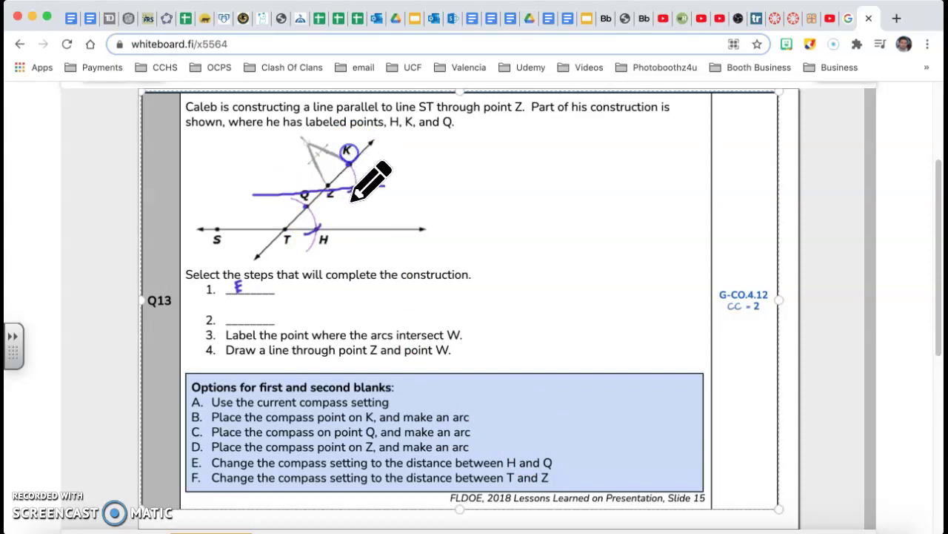
drag(350, 192, 355, 174)
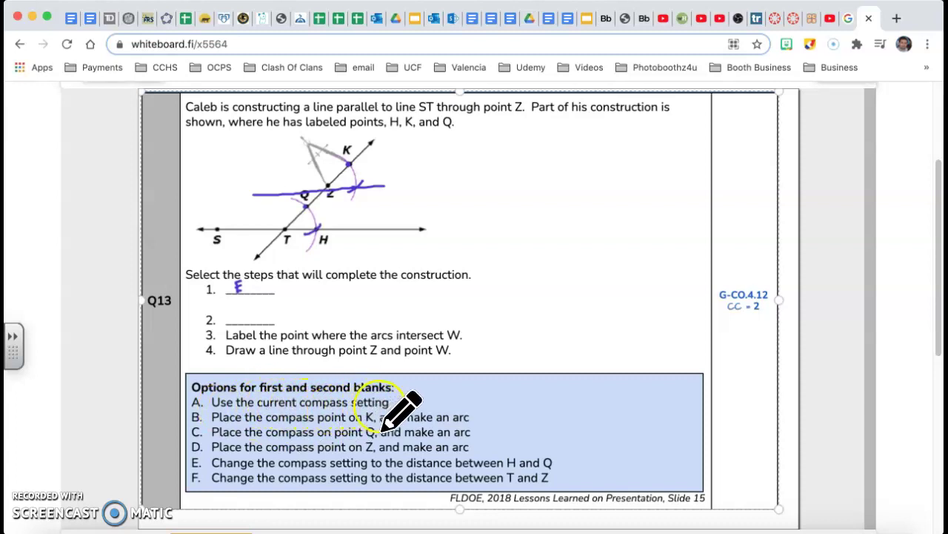
drag(248, 318, 251, 300)
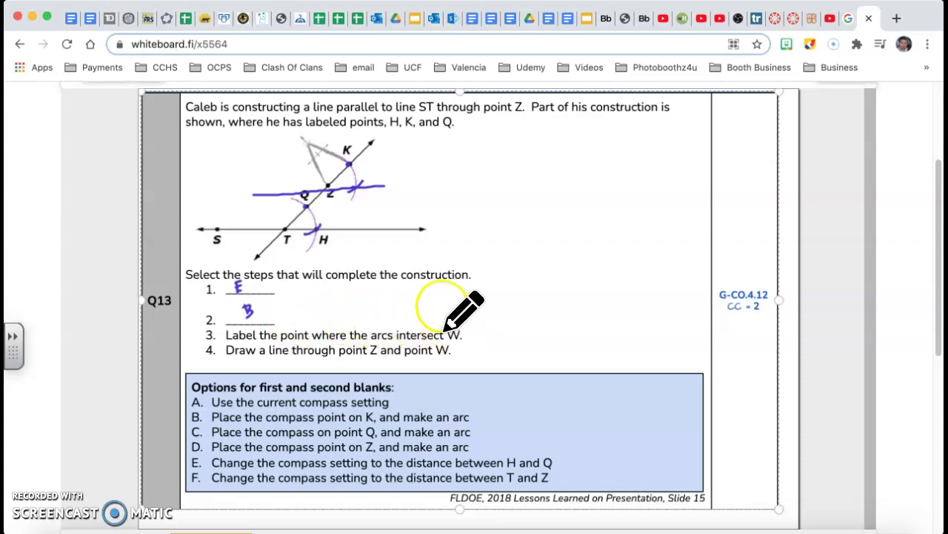
mouse_move(361, 170)
mouse_down()
mouse_move(365, 202)
mouse_move(372, 194)
mouse_up()
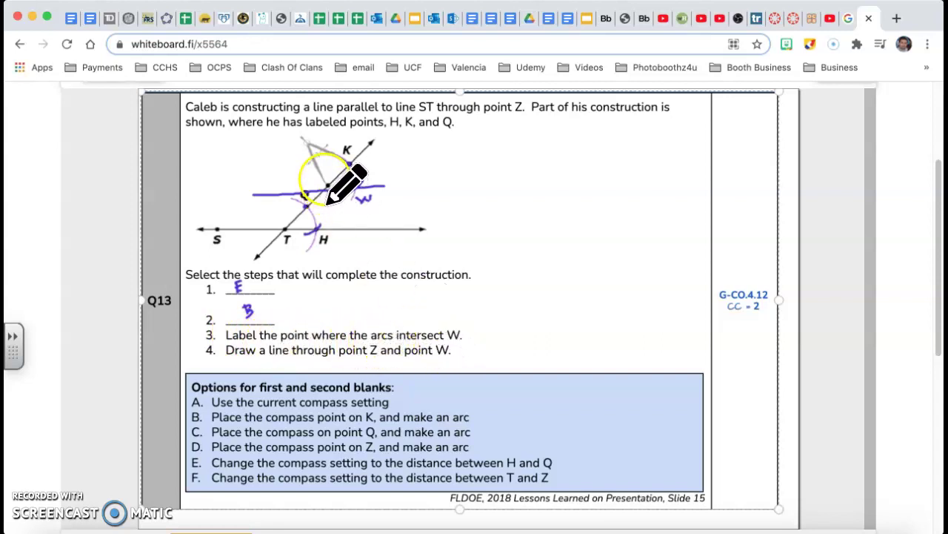
drag(235, 191, 412, 186)
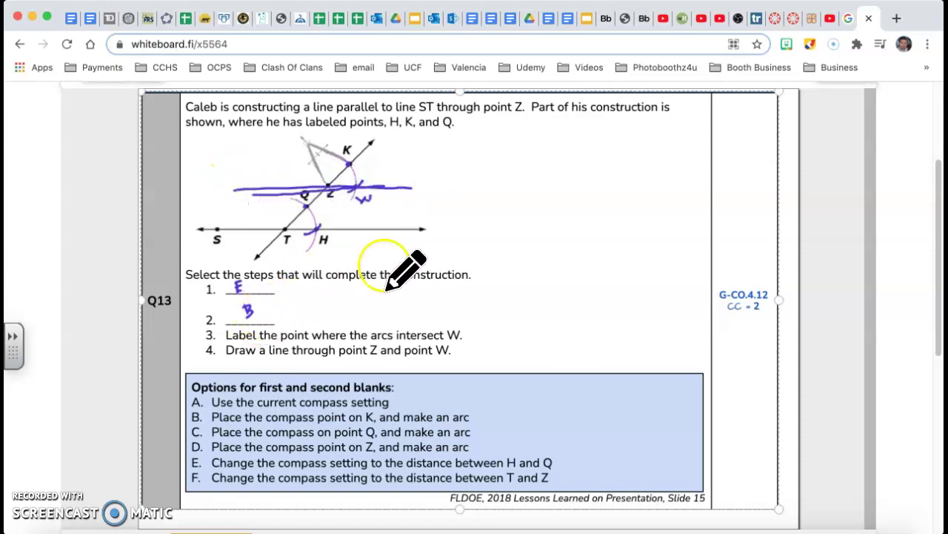
Play the GeoGebra parallel-line video and pen-mark the circles' intersection near H.
click(849, 20)
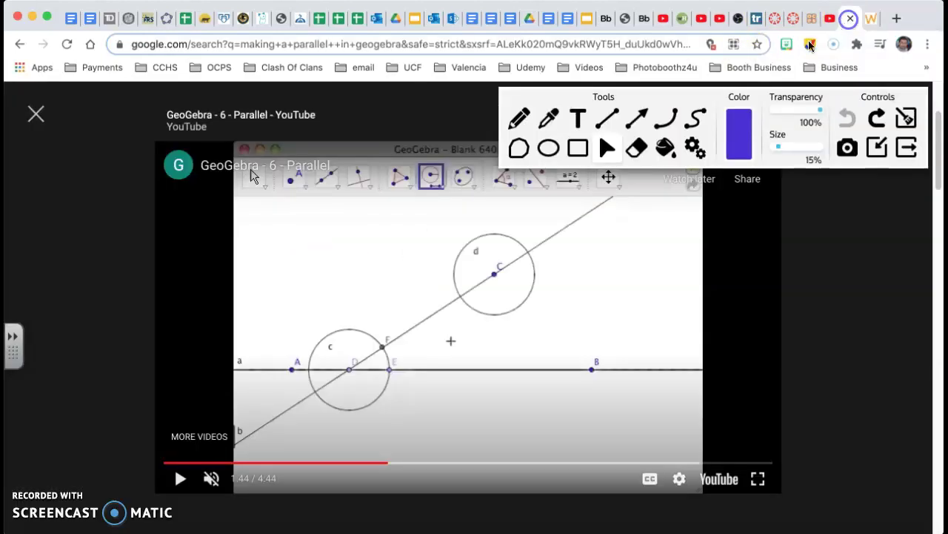
click(180, 478)
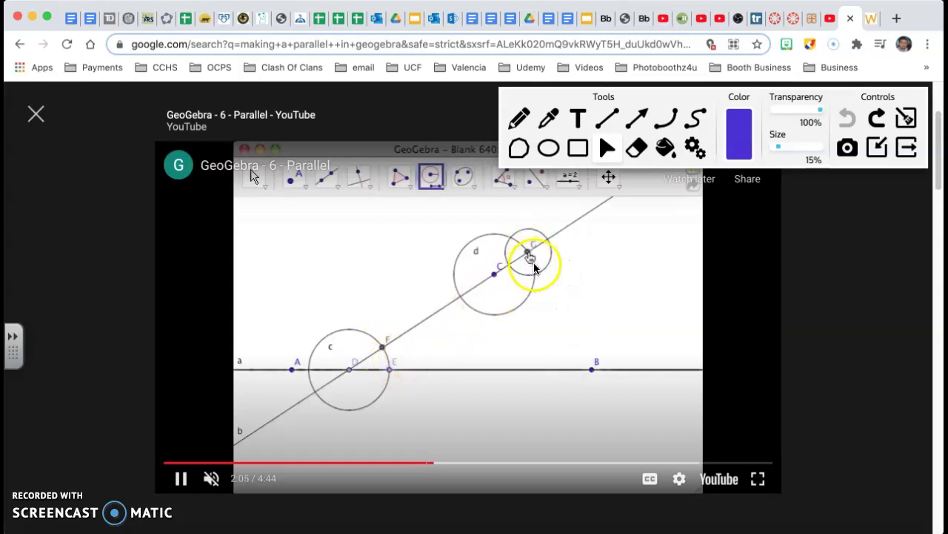
click(519, 117)
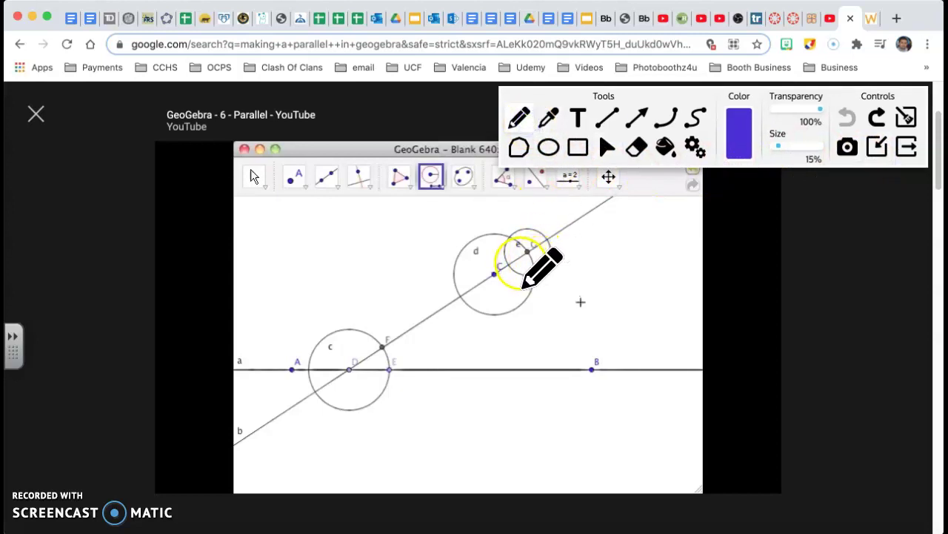
mouse_move(549, 290)
mouse_down()
mouse_move(538, 285)
mouse_move(536, 309)
mouse_move(551, 293)
mouse_up()
Pause the video, put away the drawing tools and return to the whiteboard.
click(609, 120)
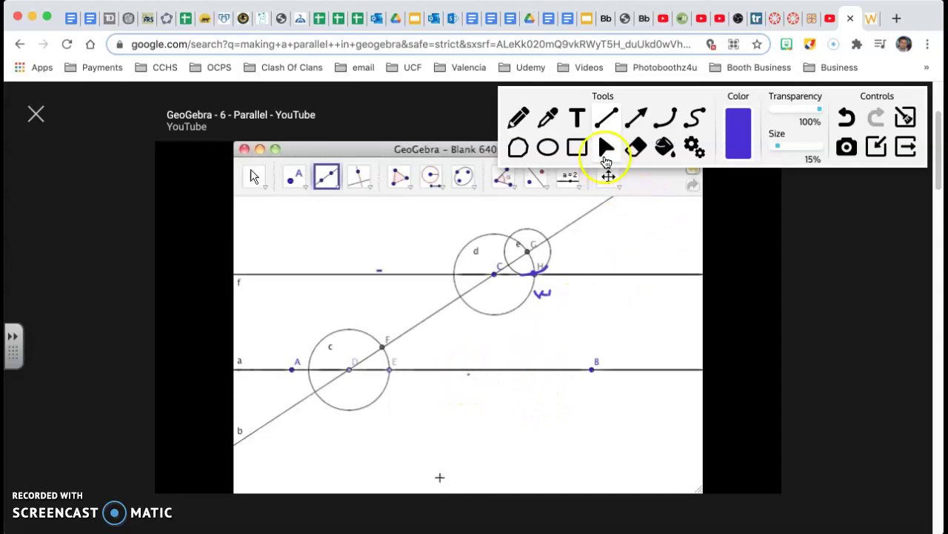
click(607, 147)
click(557, 271)
click(877, 148)
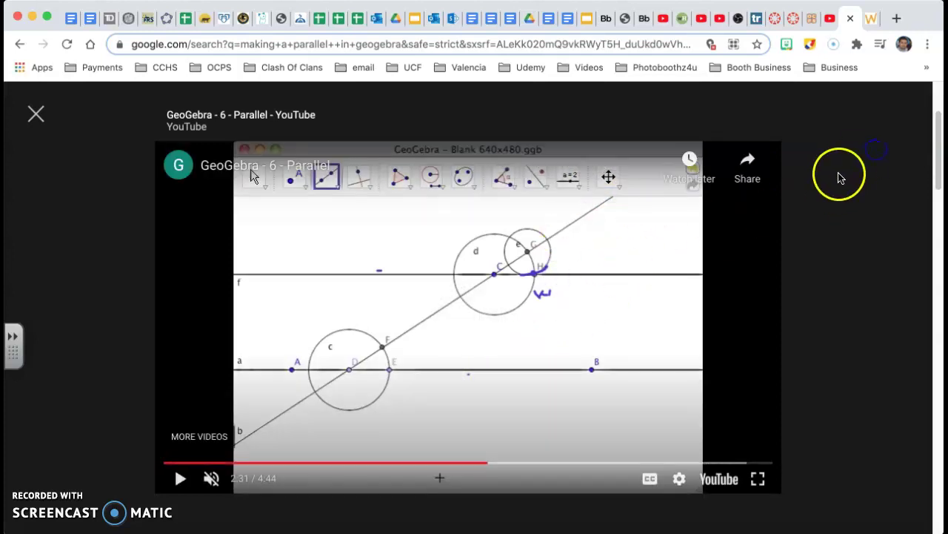
click(868, 19)
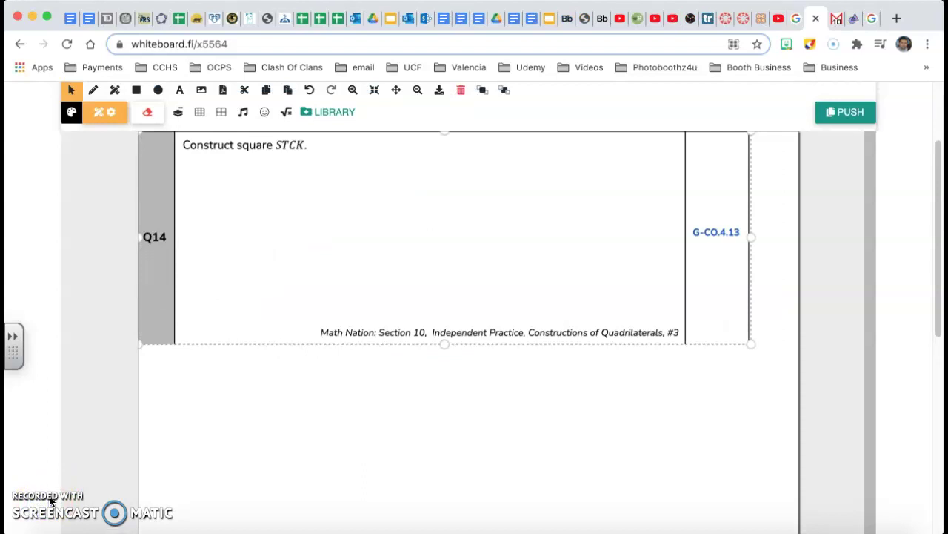
Go from the math10.com GeoGebra tab to the GeoGebra Geometry tab showing line AB.
click(836, 20)
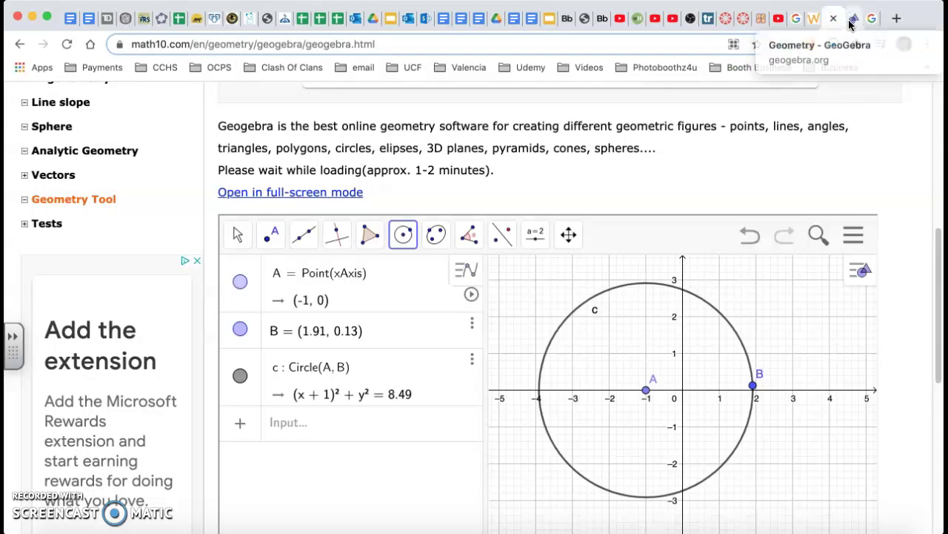
click(850, 22)
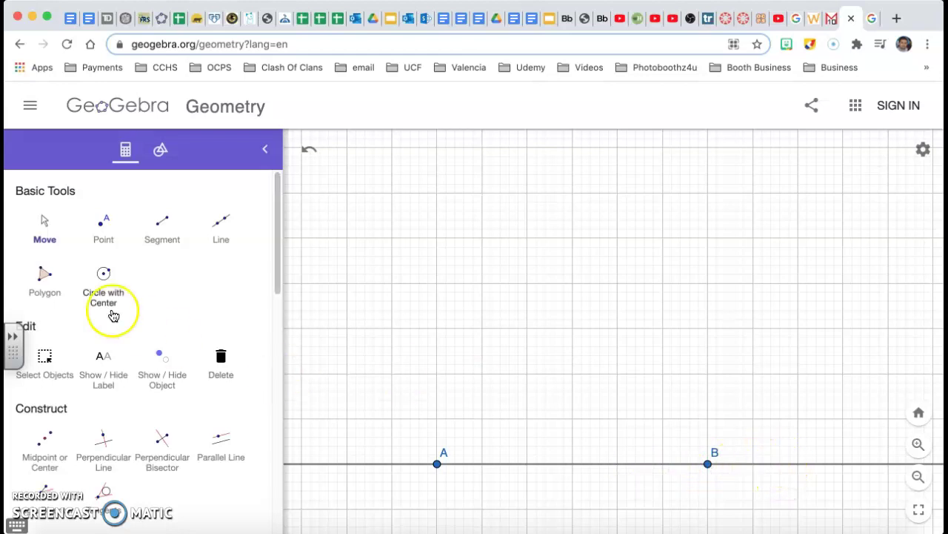
Draw a circle centred at B through new point C on line AB, redrawing it once after an undo.
click(103, 282)
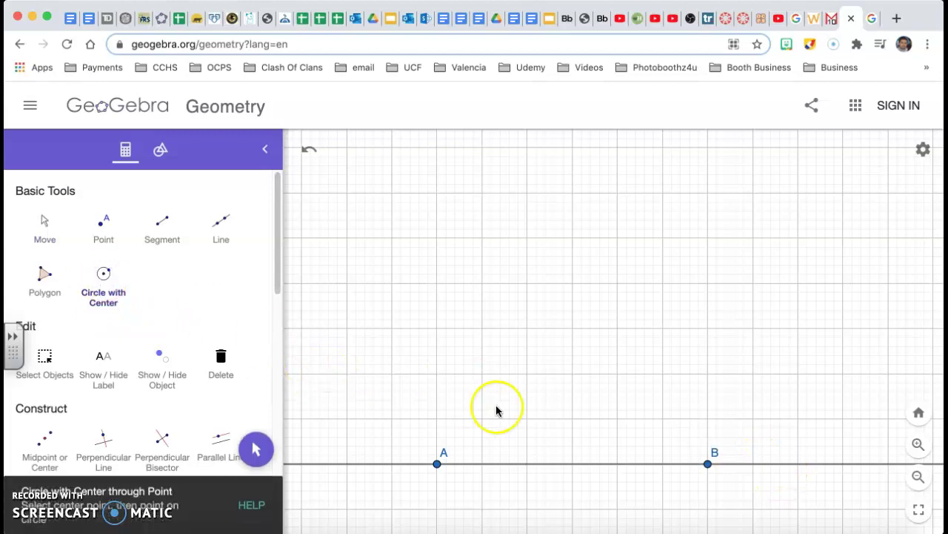
click(709, 464)
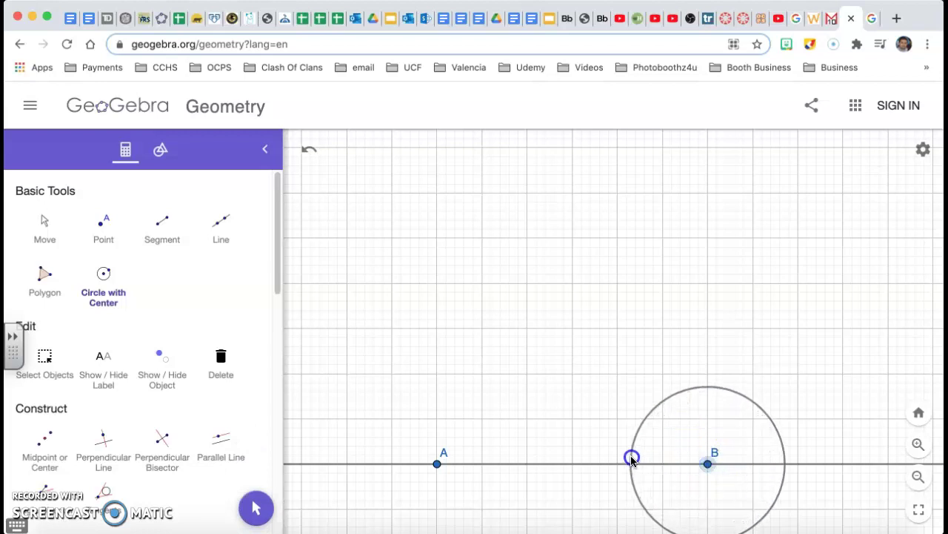
click(626, 458)
click(625, 464)
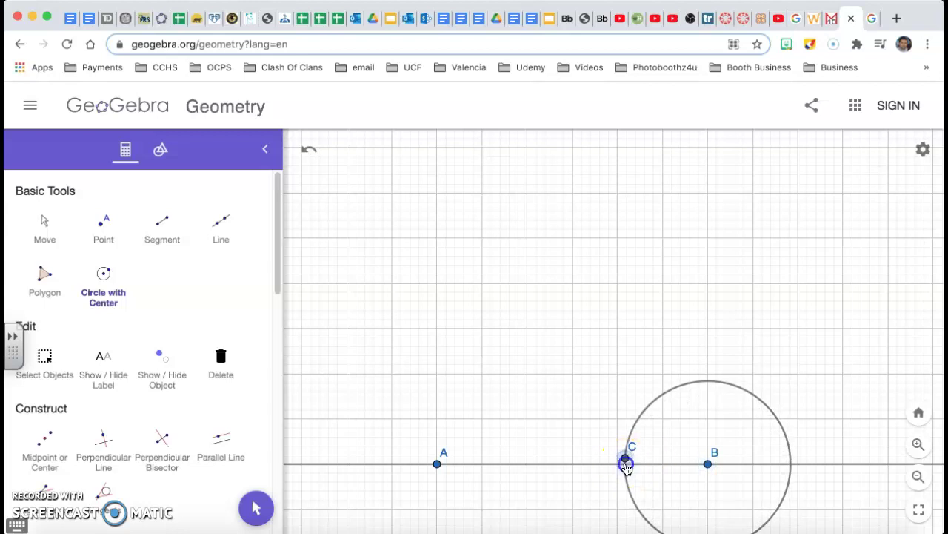
key(super+z)
click(696, 465)
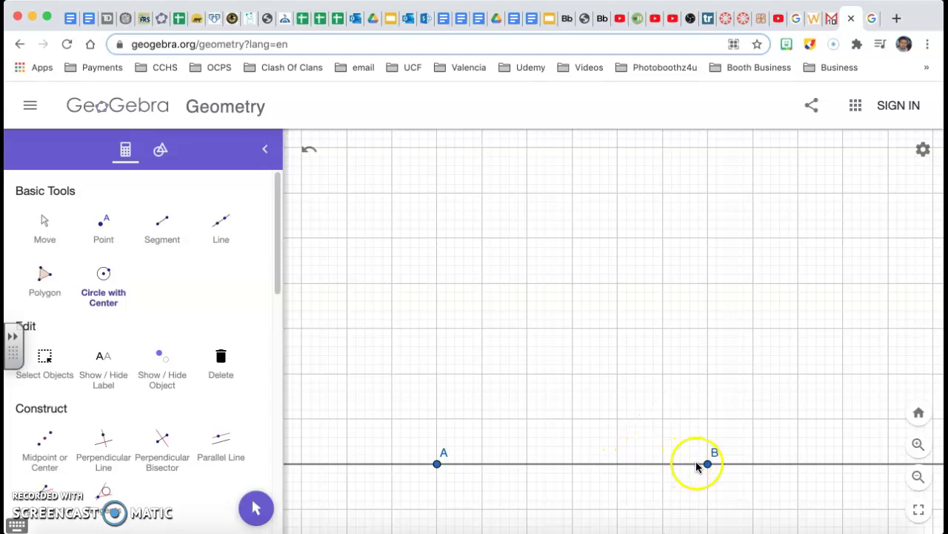
drag(707, 467, 606, 469)
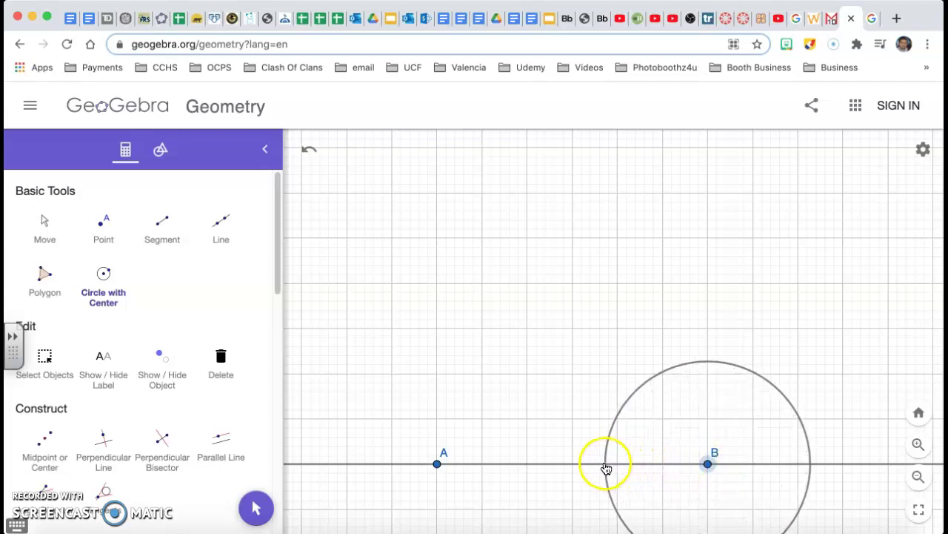
drag(732, 467, 812, 465)
Place point D where the circle around B crosses line AB on the right.
click(103, 224)
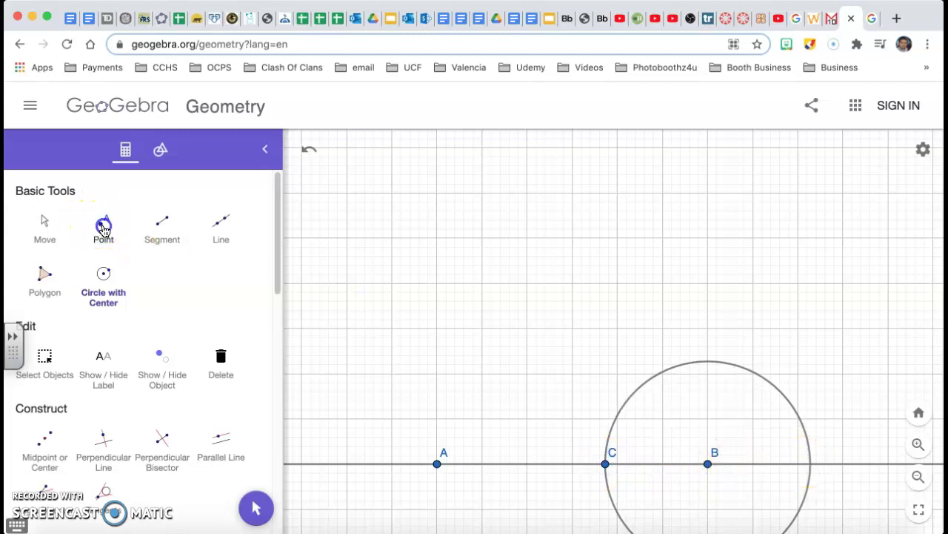
click(813, 464)
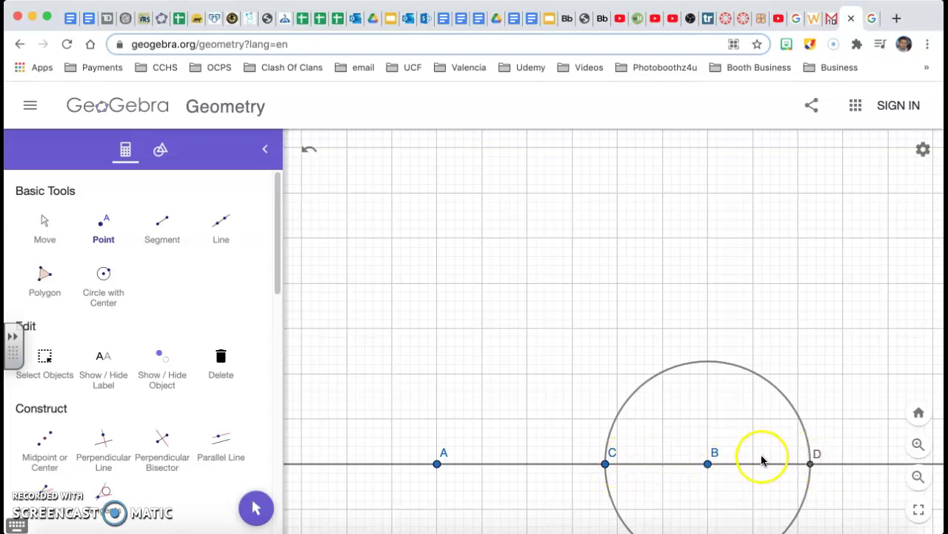
click(812, 464)
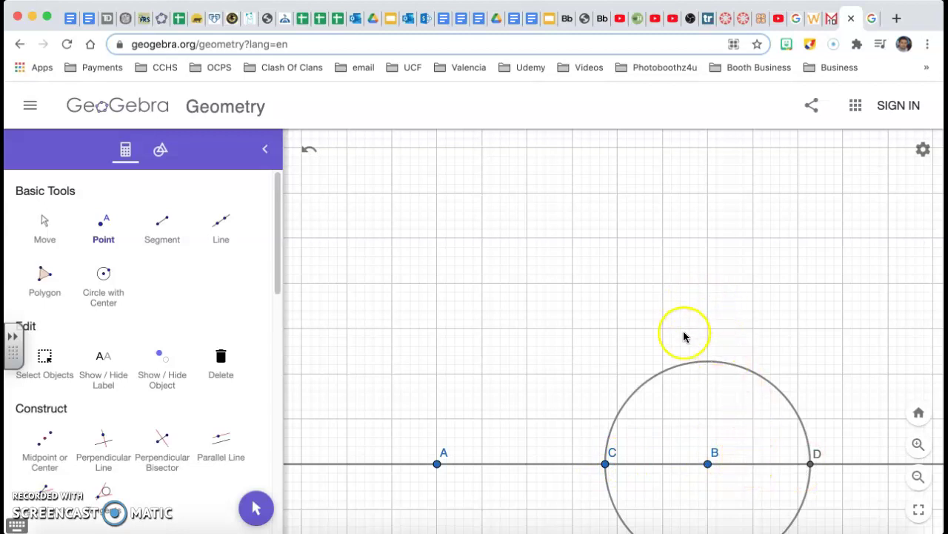
Draw equal circles centred at D through E and at C through F, crossing above B.
click(104, 275)
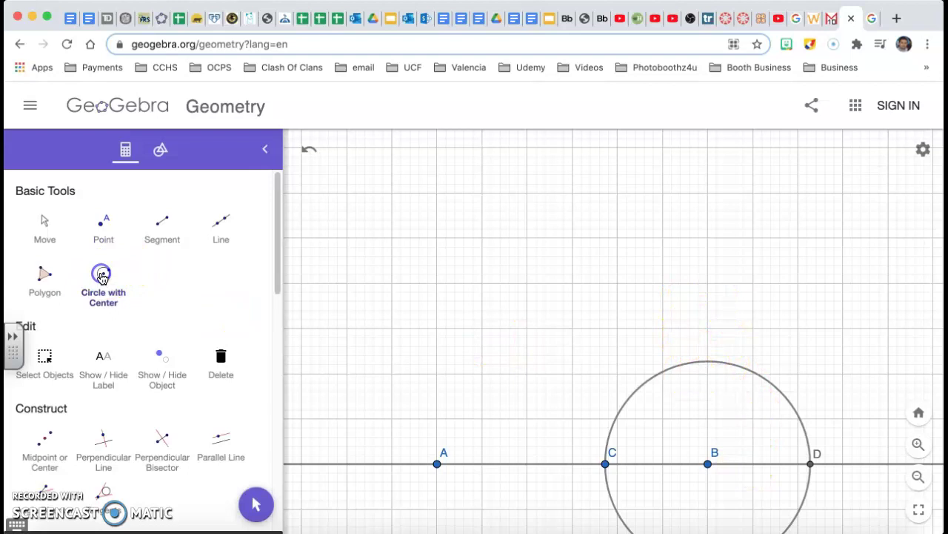
click(813, 467)
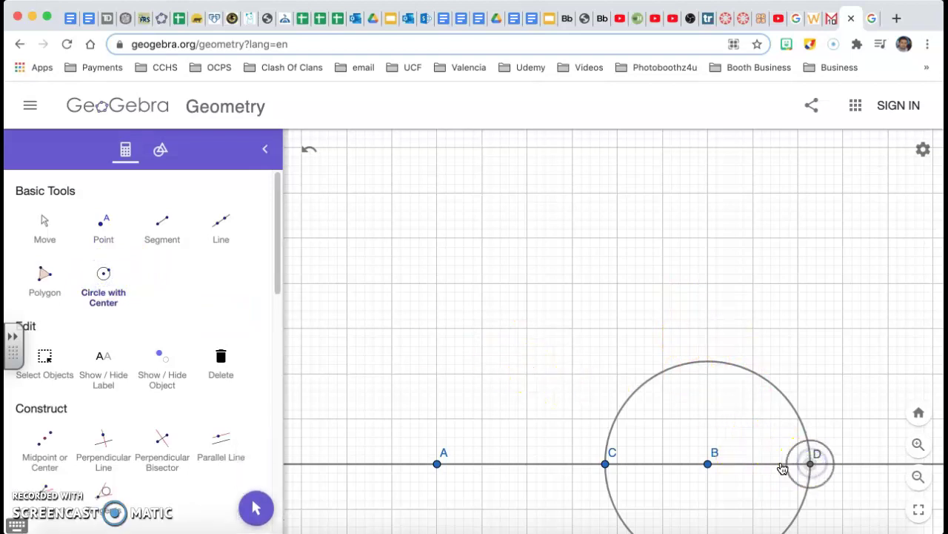
click(706, 465)
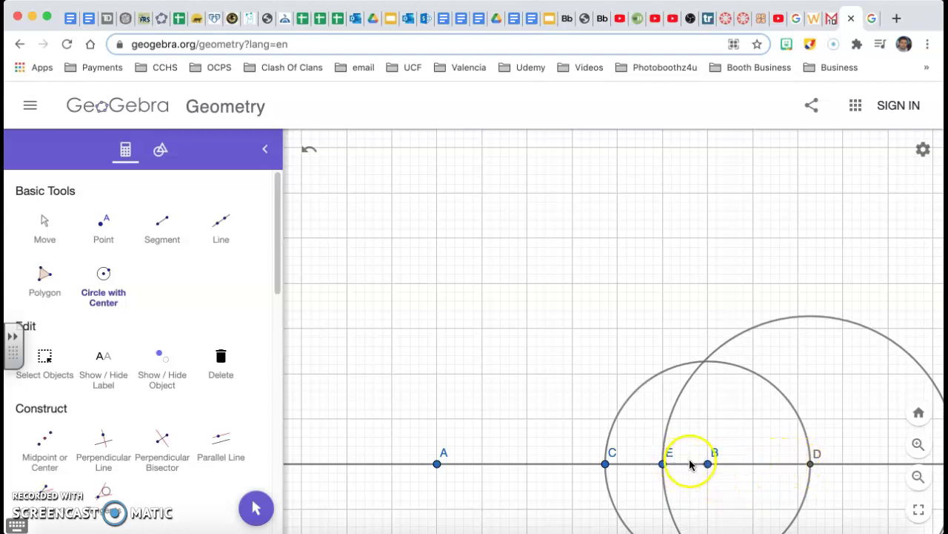
click(605, 464)
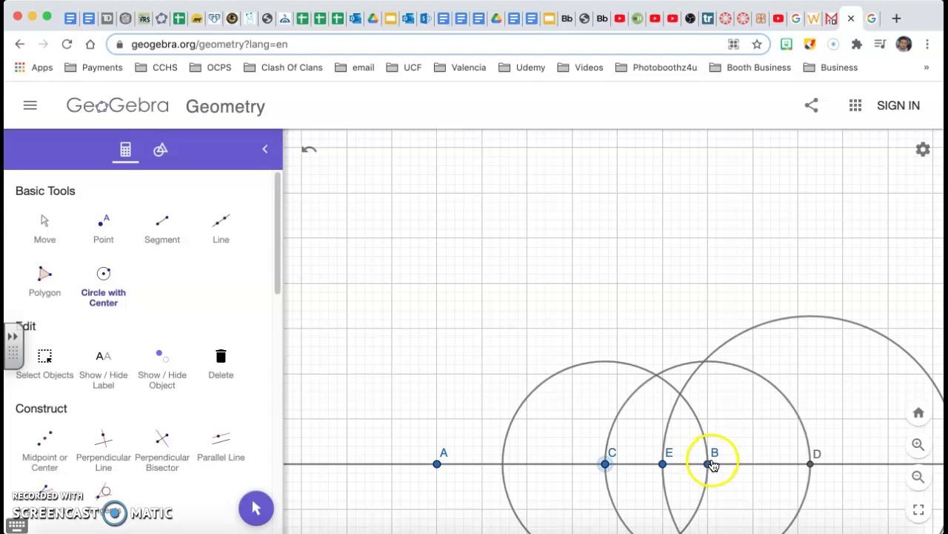
click(753, 464)
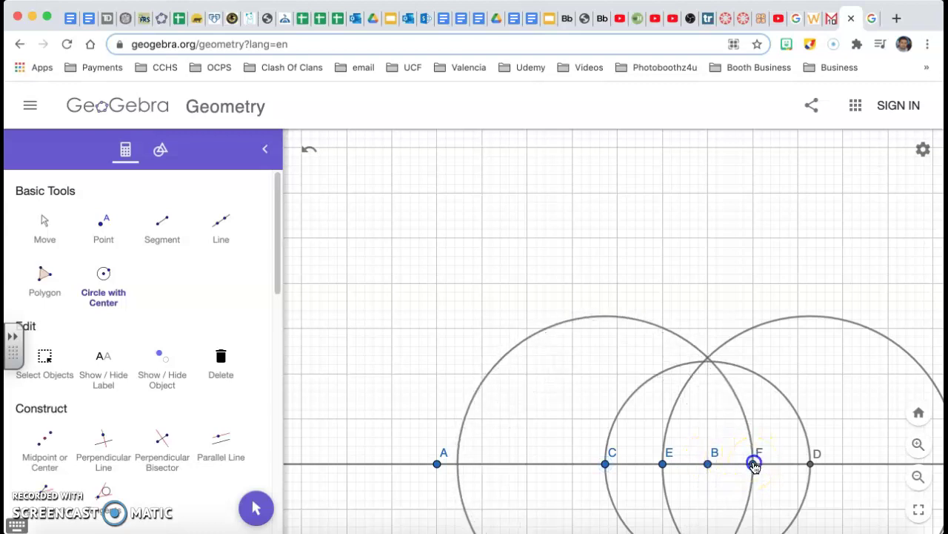
mouse_move(755, 465)
mouse_down()
mouse_move(768, 508)
mouse_move(754, 473)
mouse_up()
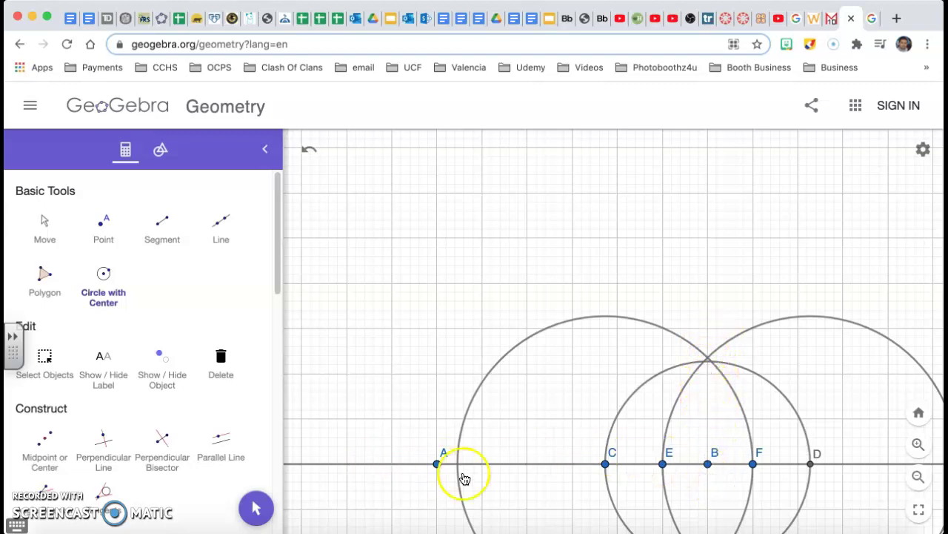
Draw the line from B through G, the circles' upper intersection, then drag C to test it.
click(222, 224)
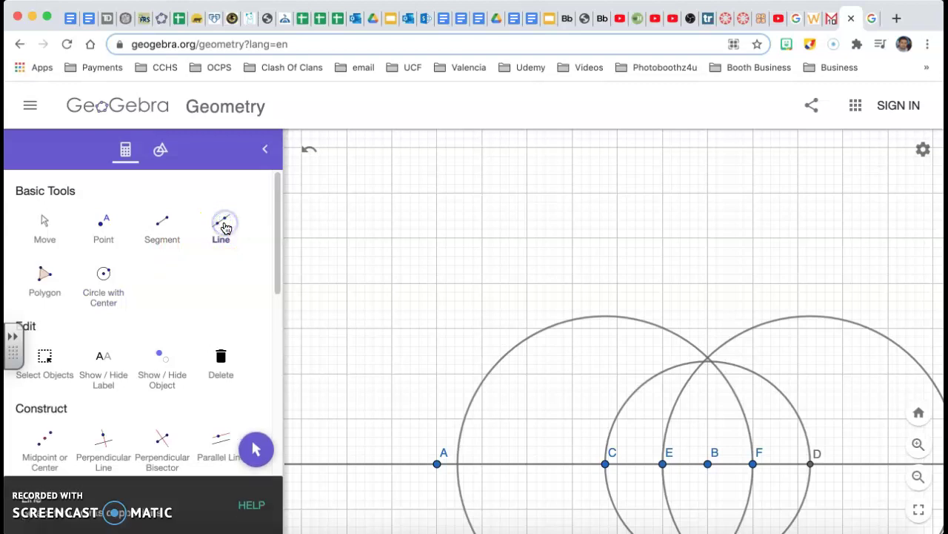
click(709, 466)
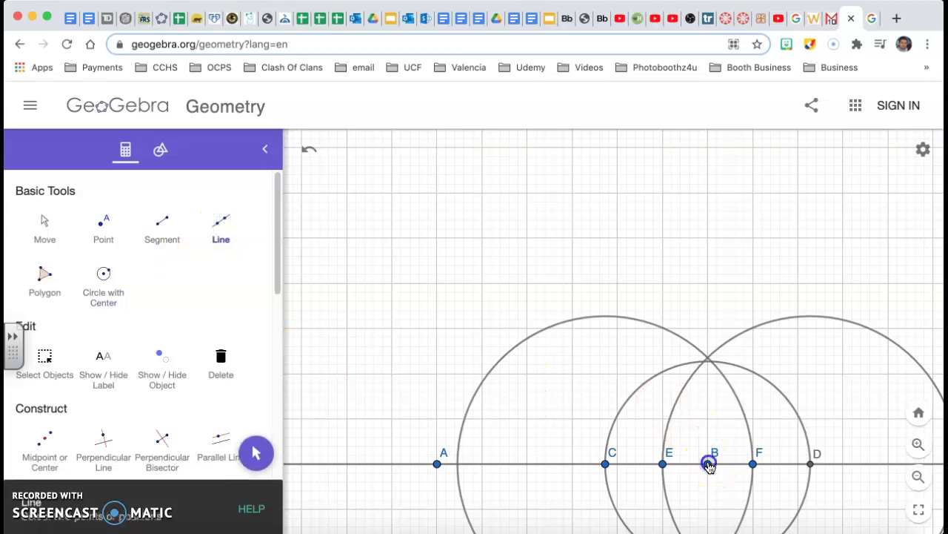
click(709, 358)
click(714, 424)
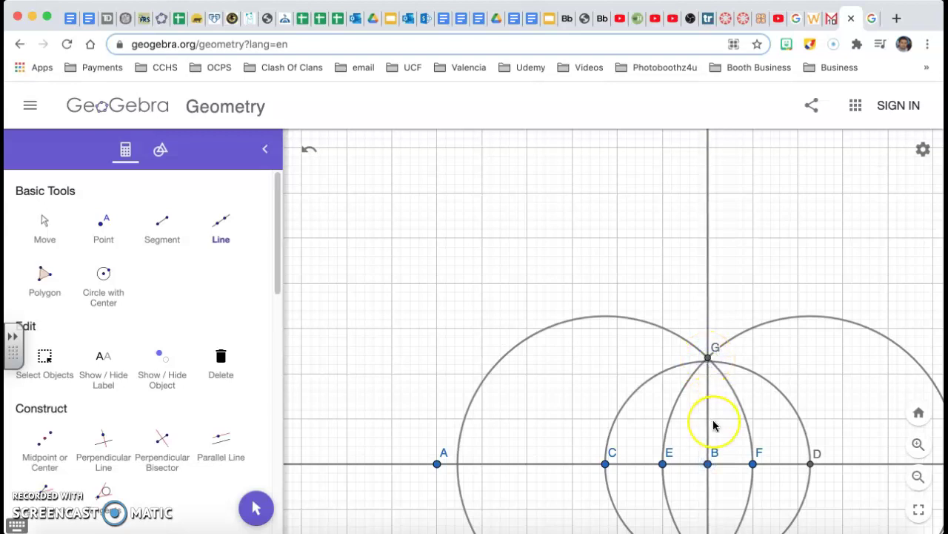
click(709, 380)
key(Escape)
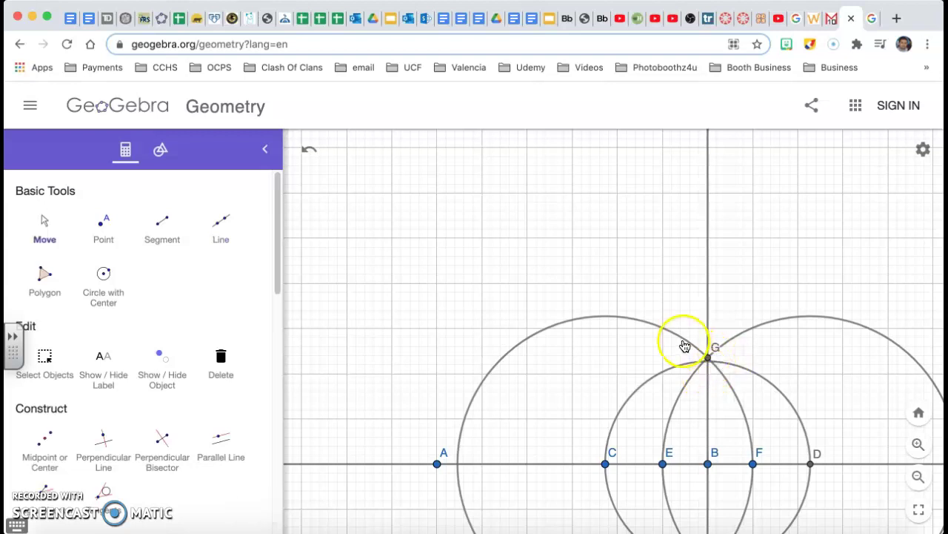
mouse_move(606, 465)
mouse_down()
mouse_move(750, 464)
mouse_move(612, 459)
mouse_up()
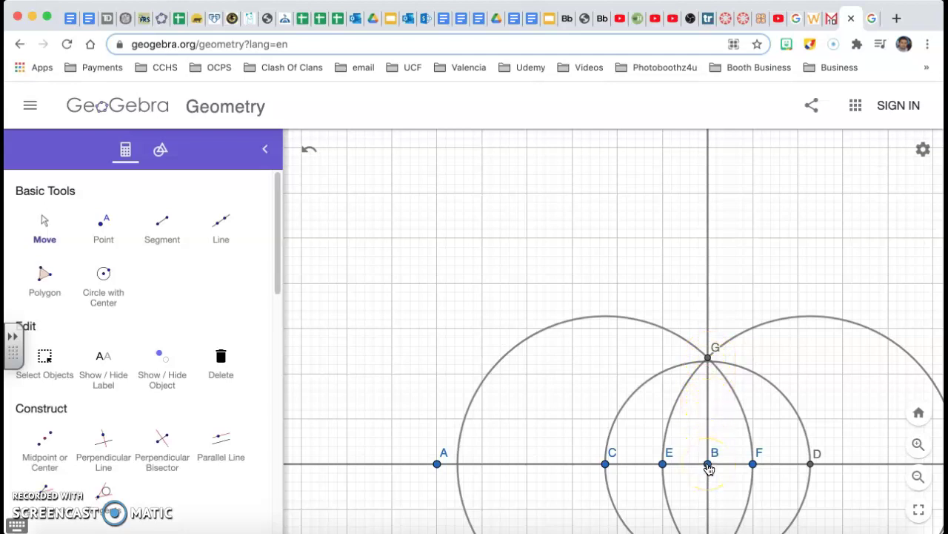
Mark segment AB with a straight red annotation line from A to B.
click(810, 45)
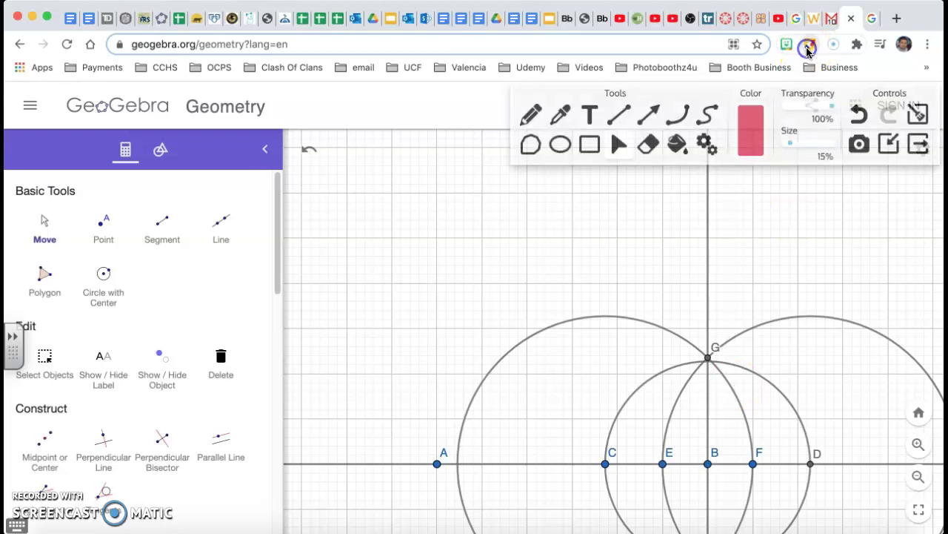
click(531, 115)
drag(438, 464, 604, 467)
click(856, 113)
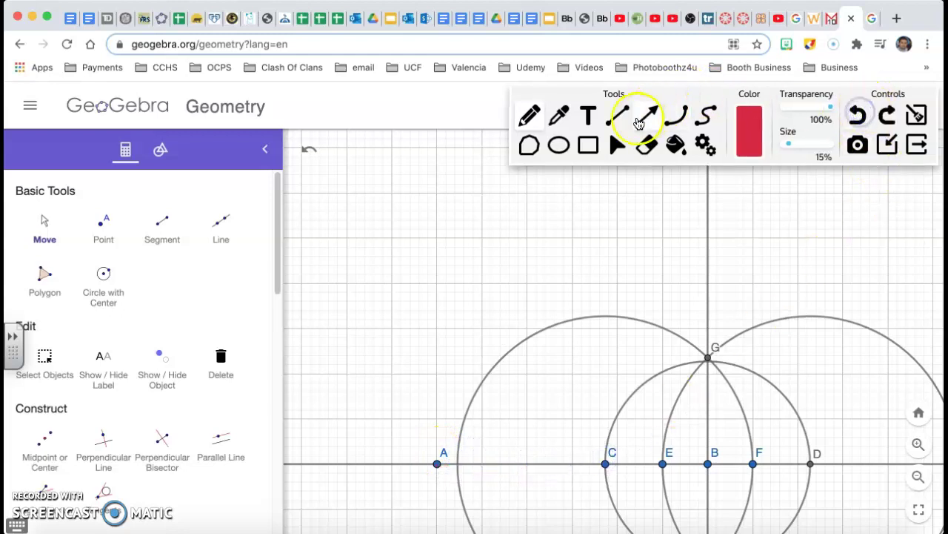
click(617, 115)
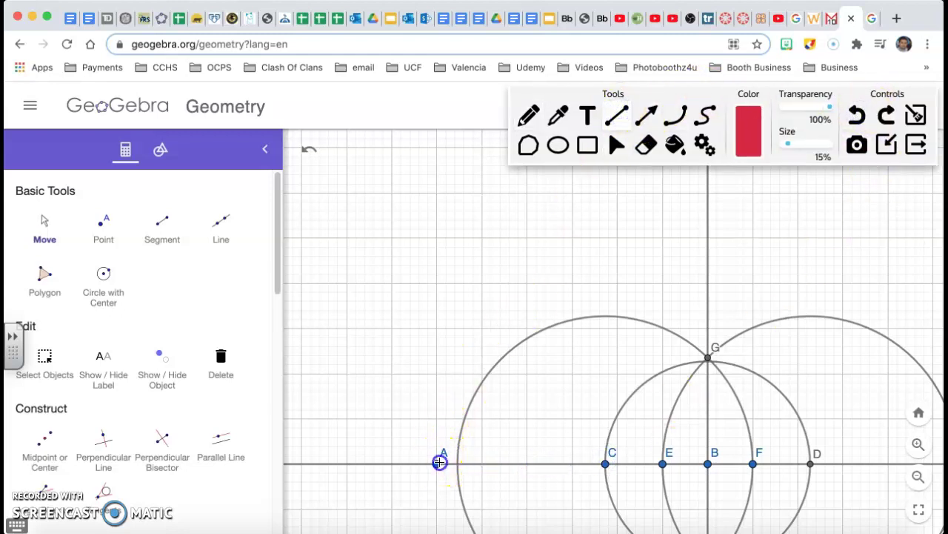
drag(633, 470, 706, 463)
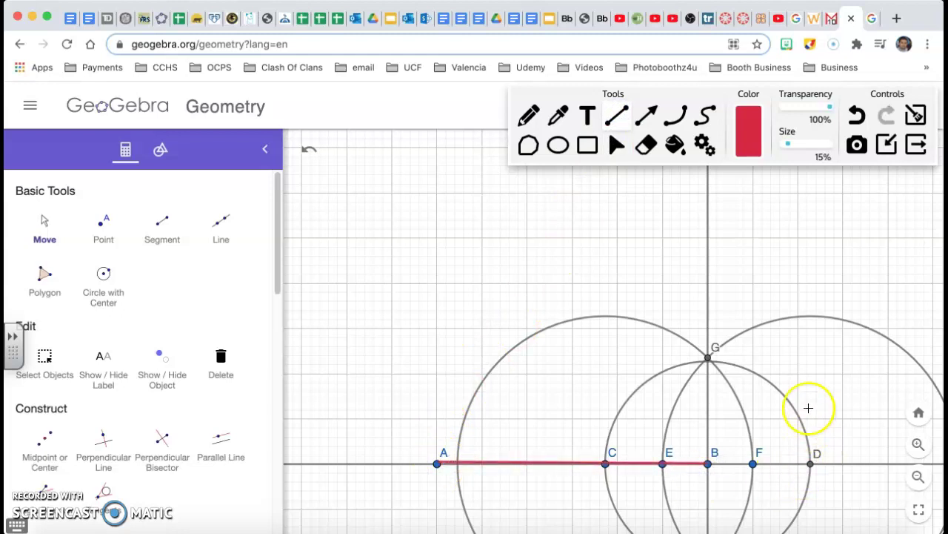
Add red arc ticks through C and D, then change the pen colour to blue.
click(526, 116)
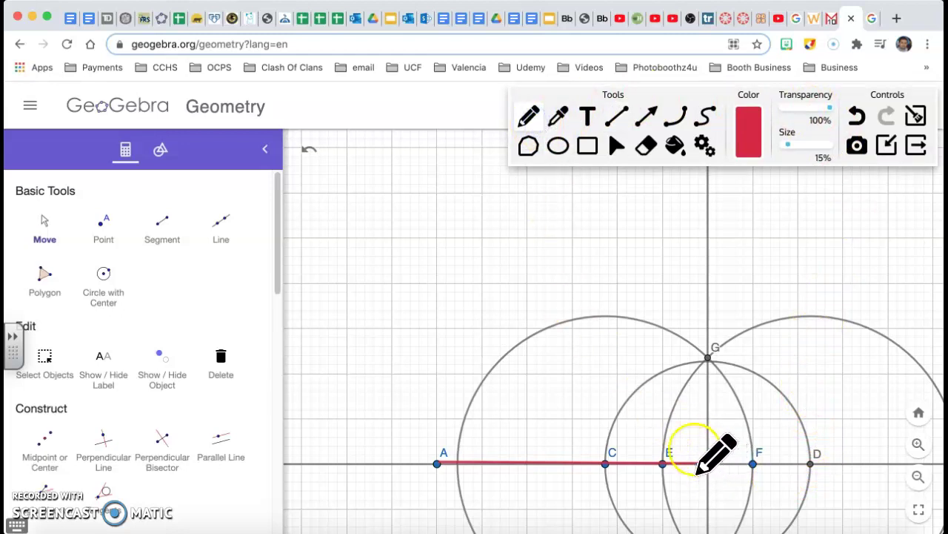
mouse_move(607, 474)
mouse_down()
mouse_move(606, 453)
mouse_move(609, 478)
mouse_up()
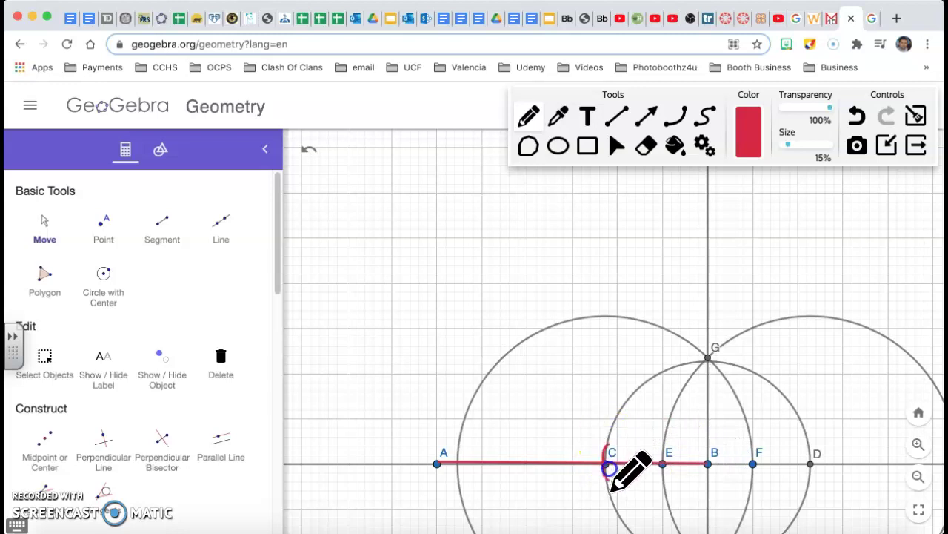
mouse_move(808, 465)
mouse_down()
mouse_move(807, 443)
mouse_move(805, 481)
mouse_up()
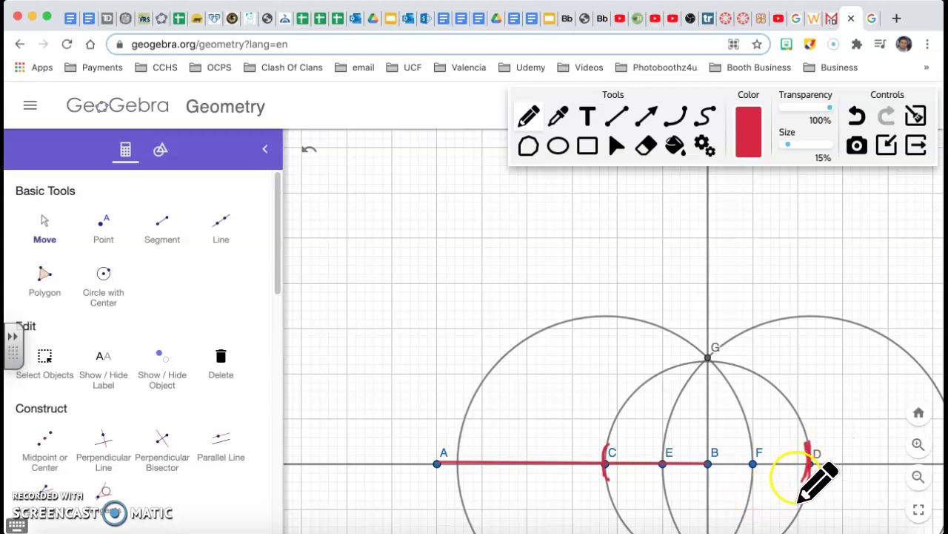
click(753, 137)
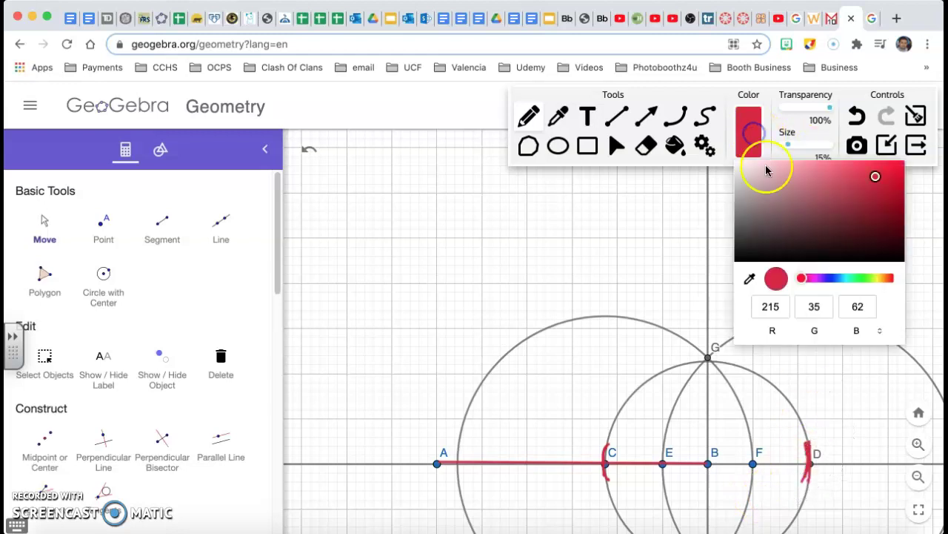
drag(804, 278, 828, 277)
Draw blue crosses over points D and C.
click(893, 141)
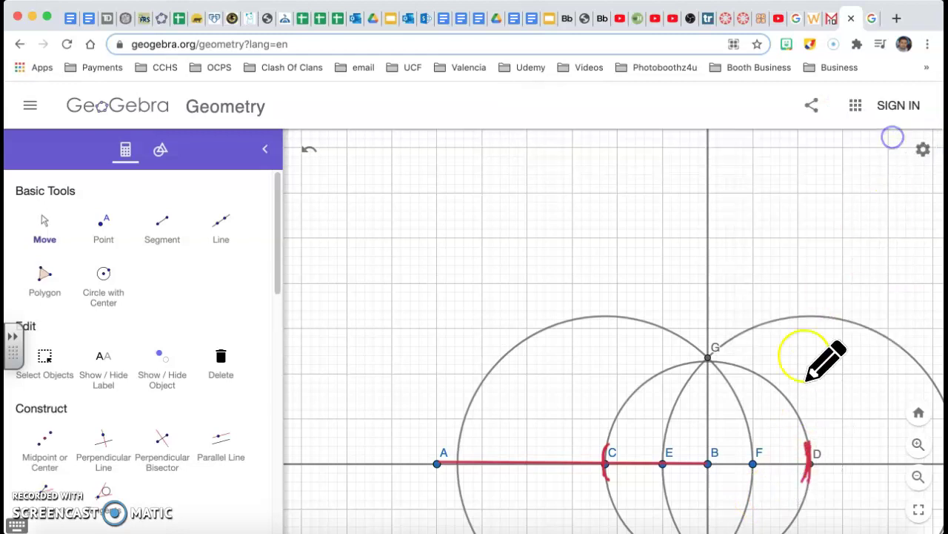
mouse_move(811, 445)
mouse_down()
mouse_move(811, 456)
mouse_move(811, 445)
mouse_move(819, 454)
mouse_move(804, 447)
mouse_move(800, 458)
mouse_up()
click(614, 452)
mouse_move(613, 451)
mouse_down()
mouse_move(599, 448)
mouse_move(611, 471)
mouse_move(634, 471)
mouse_up()
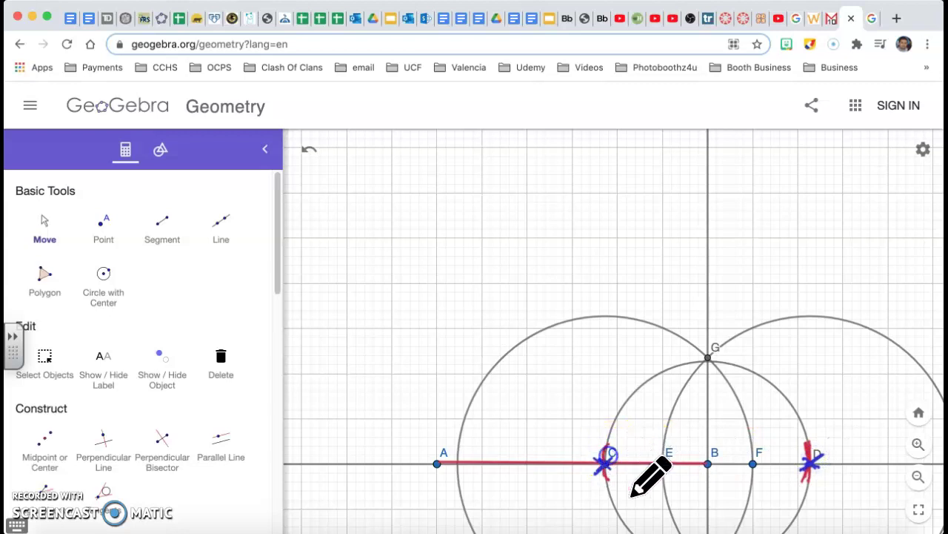
click(814, 454)
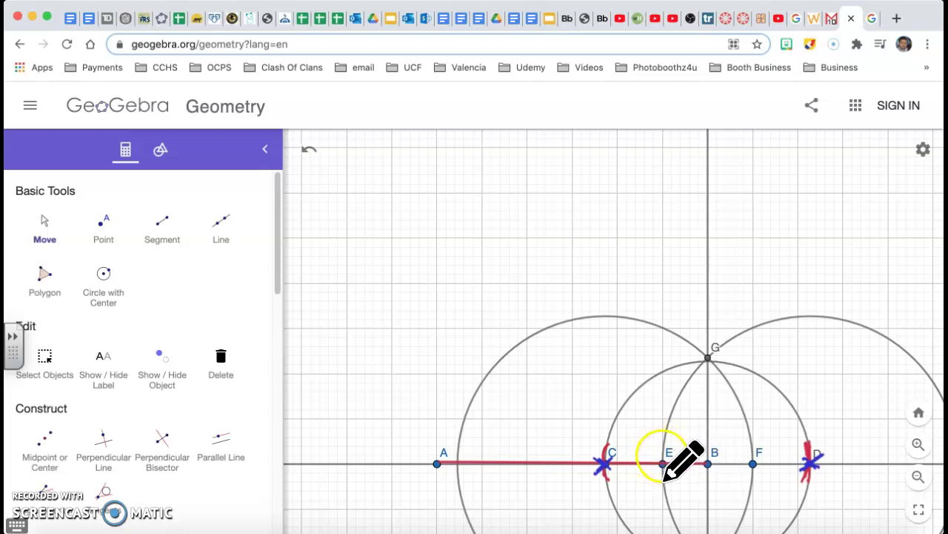
Trace blue arcs from E and F up to G and mark G with a blue cross.
drag(663, 471, 662, 454)
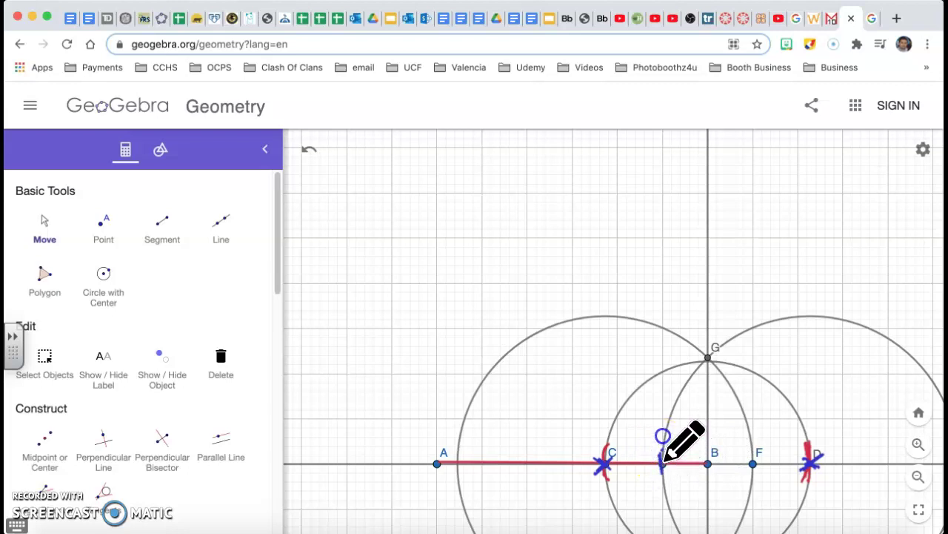
mouse_move(662, 449)
mouse_down()
mouse_move(688, 371)
mouse_move(736, 331)
mouse_up()
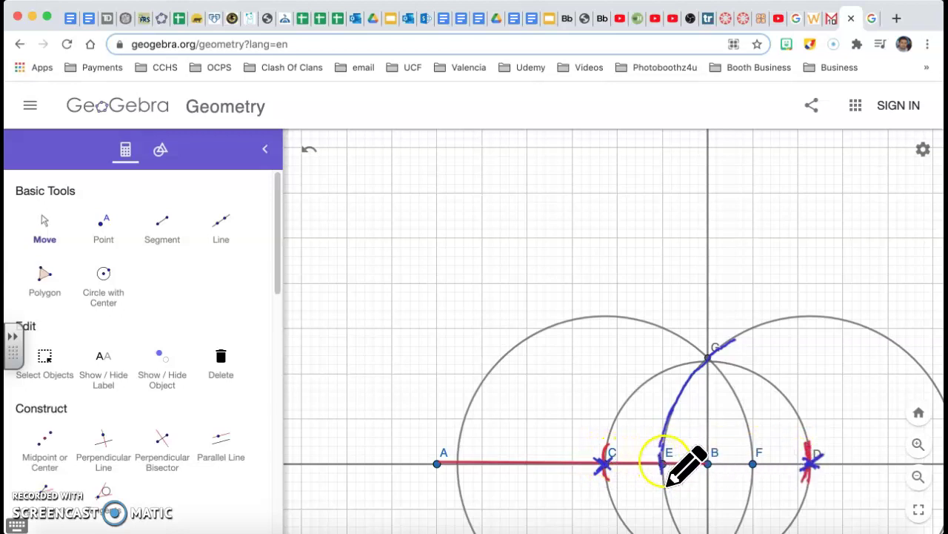
mouse_move(750, 445)
mouse_down()
mouse_move(755, 470)
mouse_move(745, 419)
mouse_move(704, 360)
mouse_move(709, 382)
mouse_move(719, 386)
mouse_move(708, 364)
mouse_up()
click(704, 386)
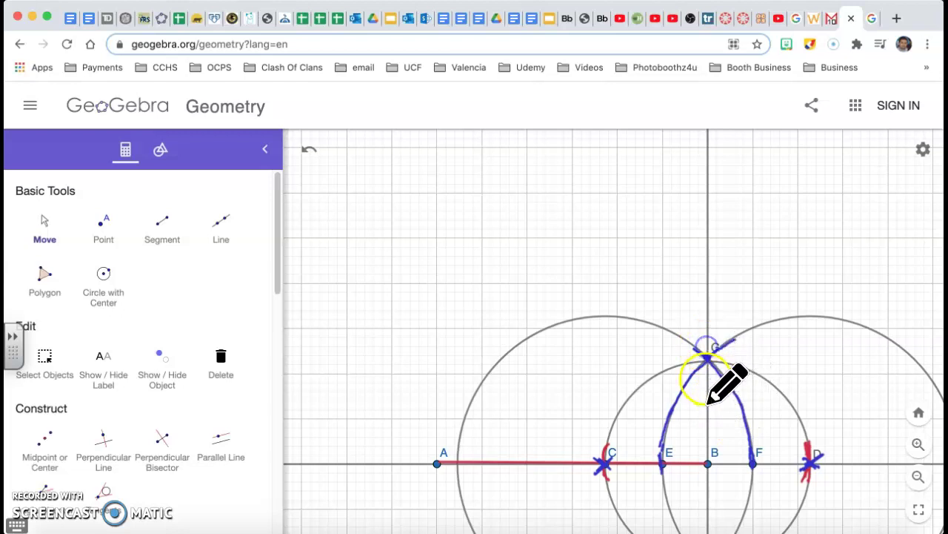
click(709, 467)
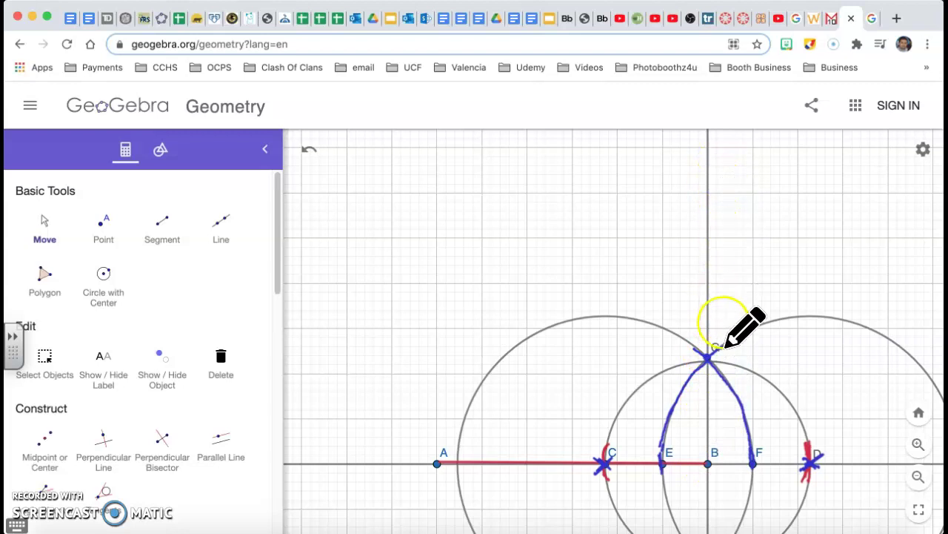
Draw a blue straight annotation line from B up through G.
click(810, 46)
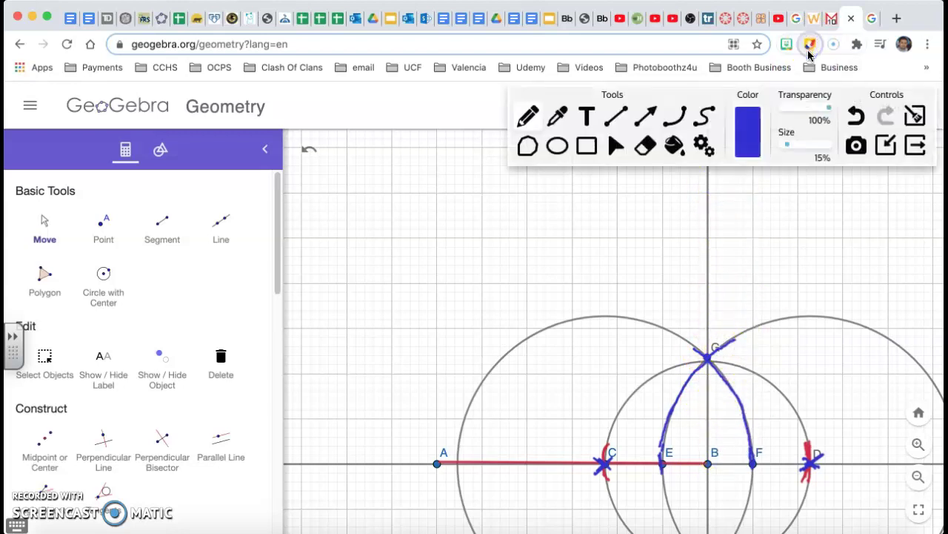
click(620, 119)
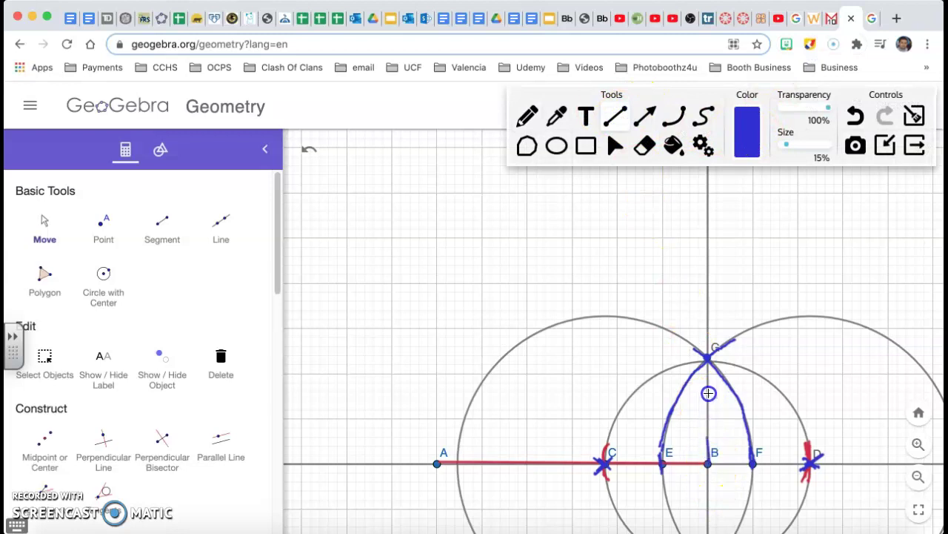
drag(715, 318, 709, 187)
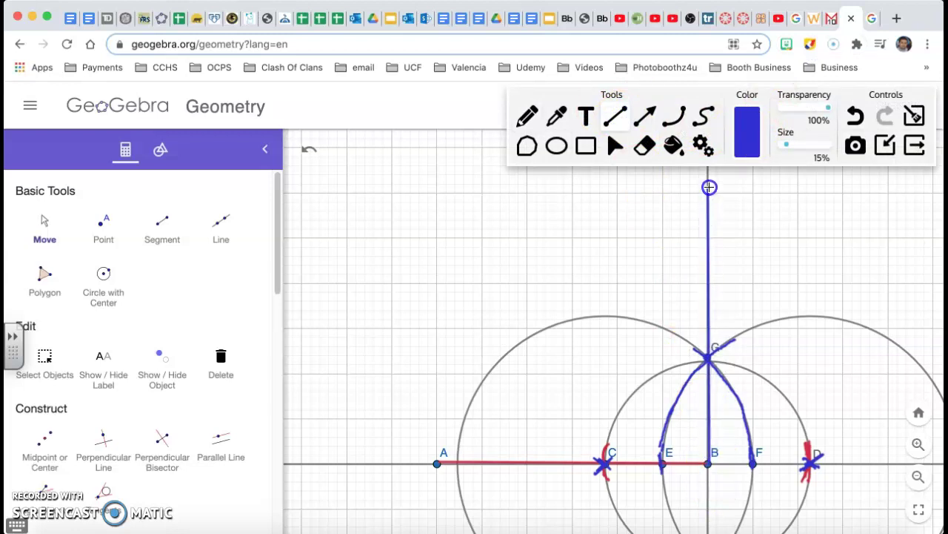
click(883, 144)
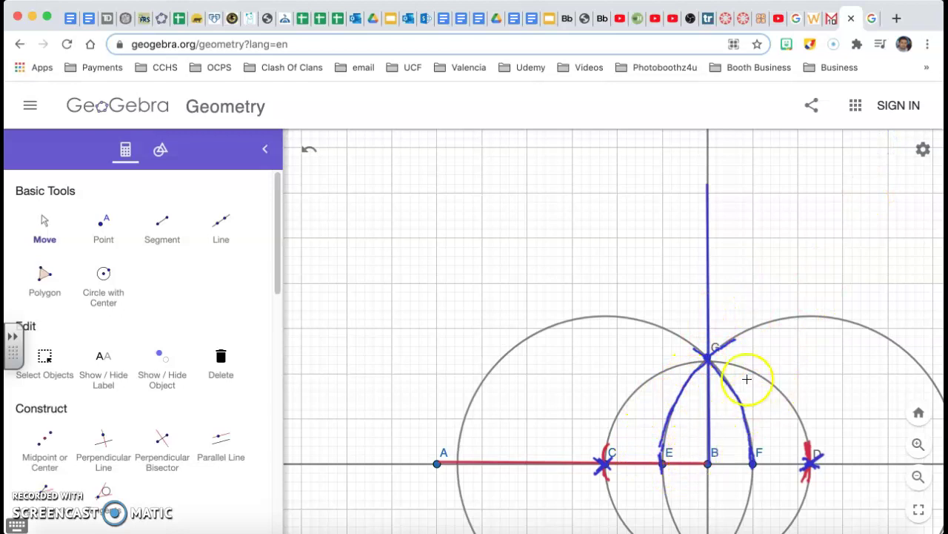
Draw a small blue right-angle square mark at B with the line annotation tool.
click(810, 43)
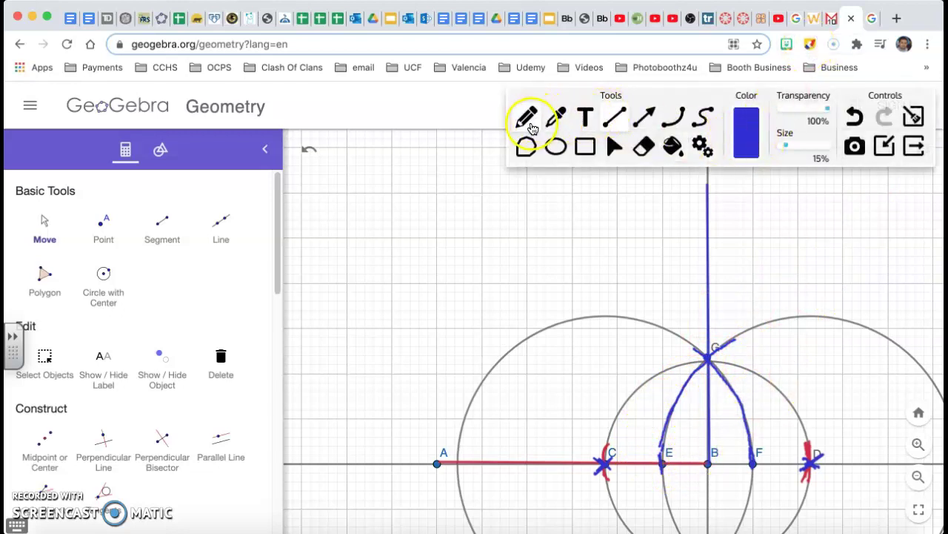
click(615, 119)
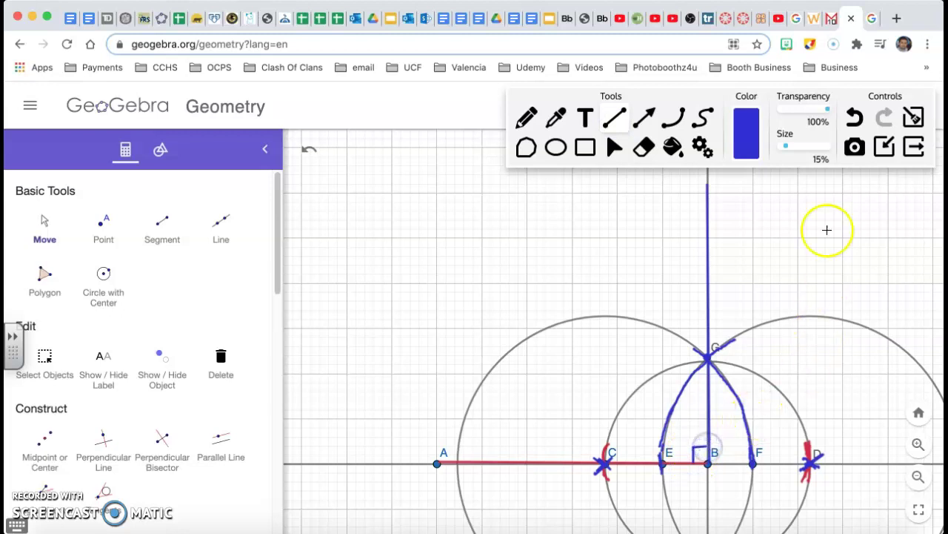
click(884, 146)
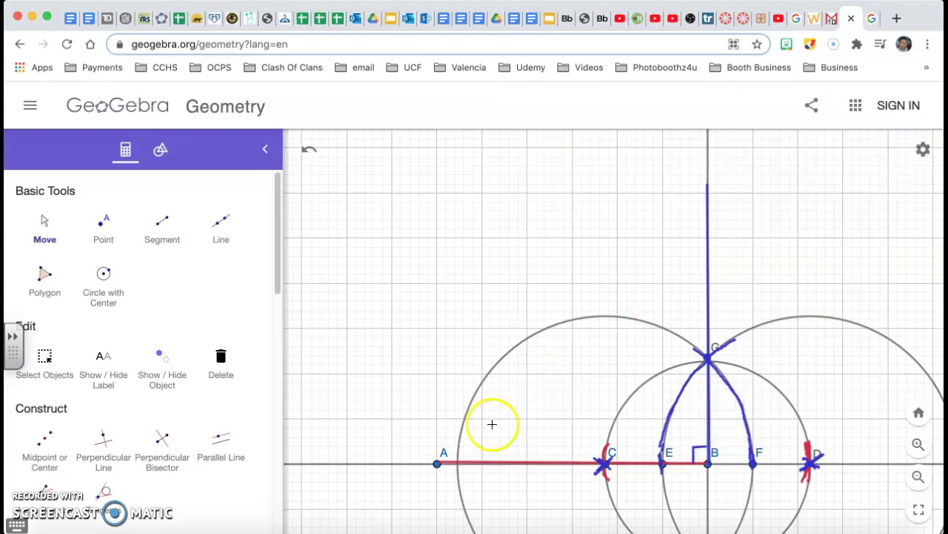